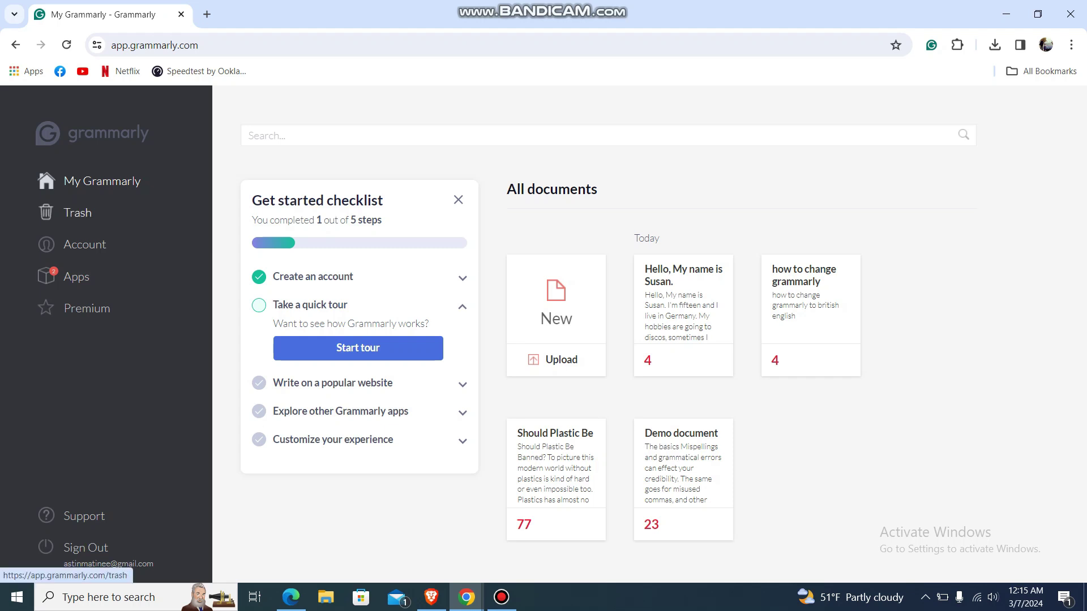
left_click_drag(77, 213, 84, 244)
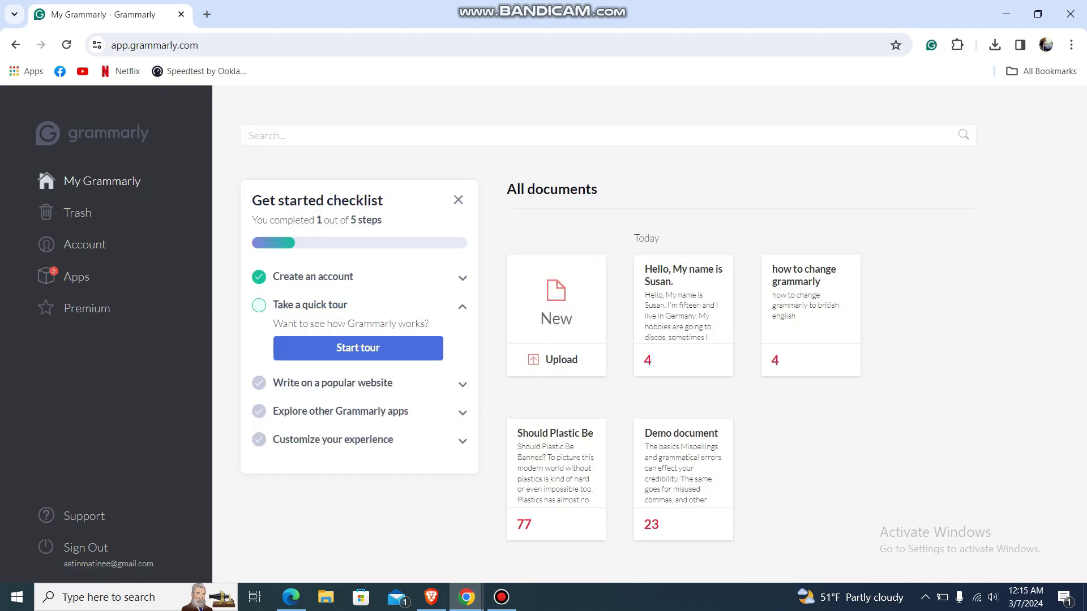
left_click_drag(535, 306, 652, 361)
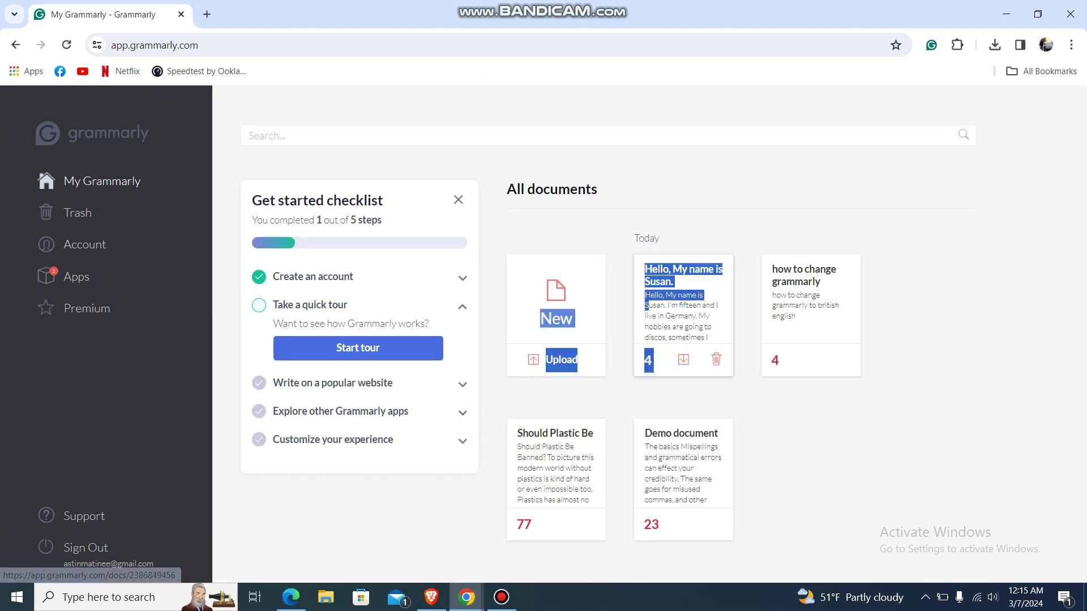
left_click_drag(559, 321, 599, 369)
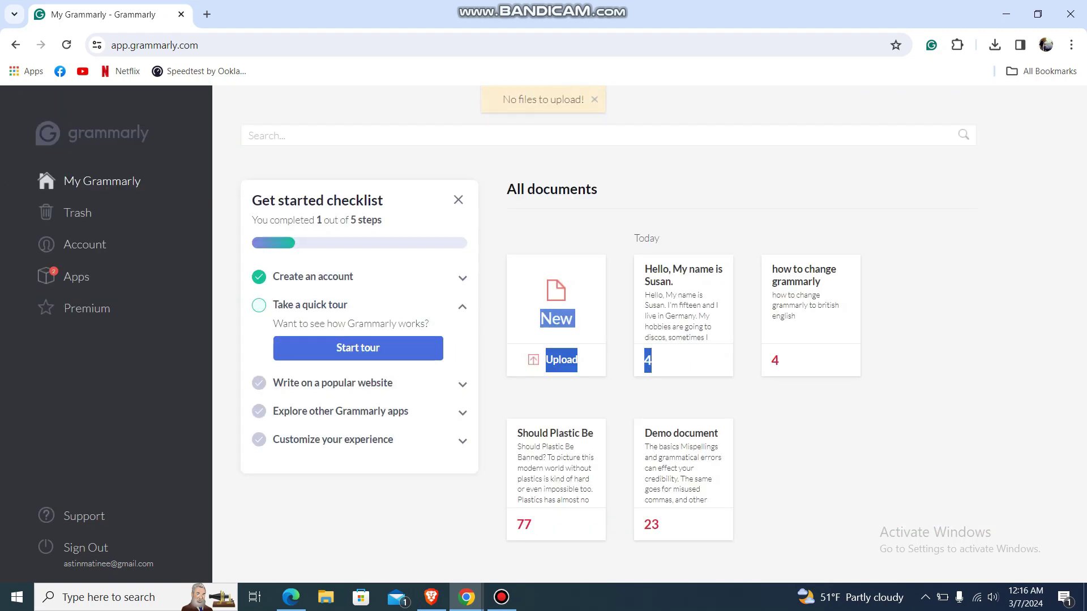
left_click(764, 425)
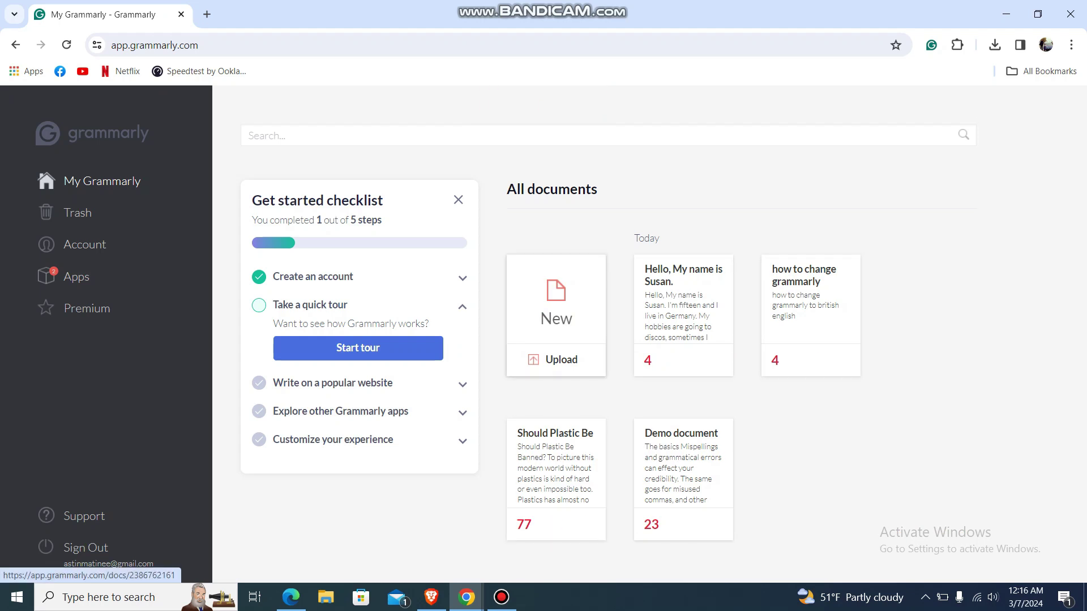
left_click_drag(612, 237, 543, 509)
left_click(476, 527)
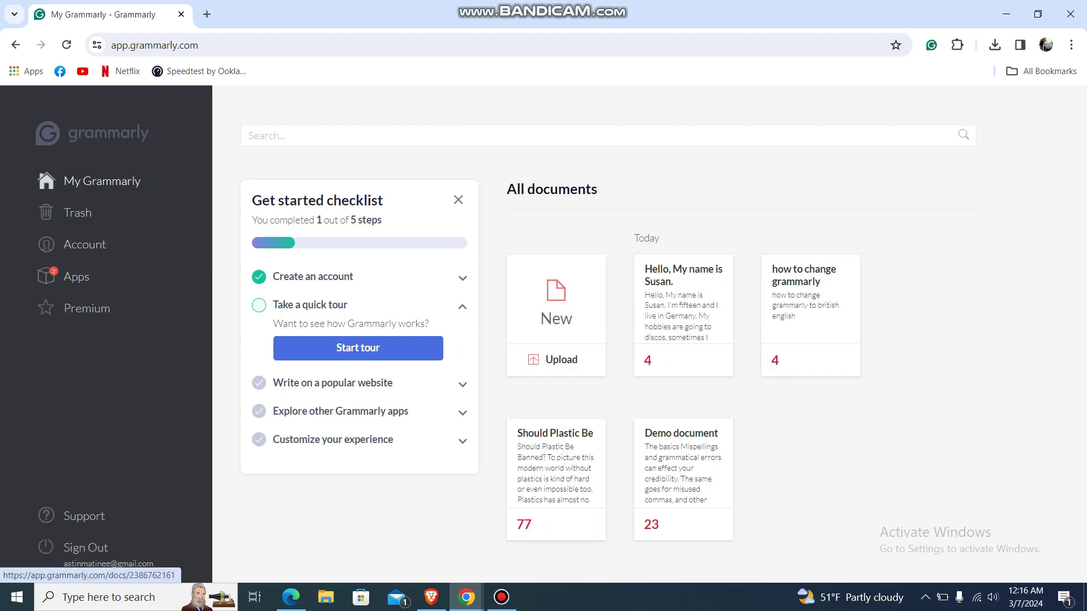